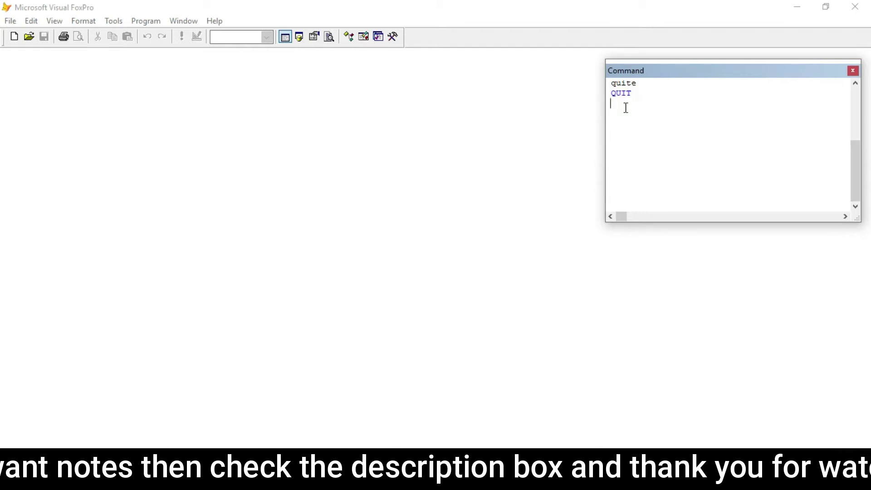
- Run the command CREATE student to start designing a new table named student
{"action": "type", "text": "crea"}
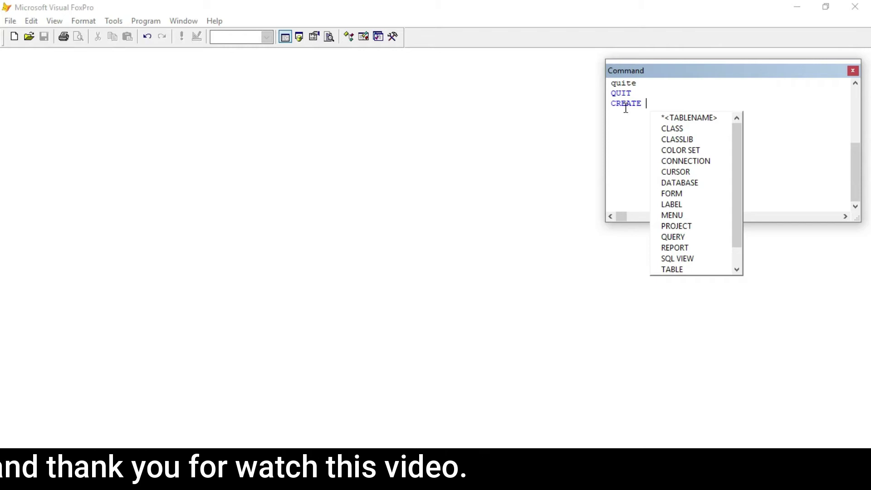
{"action": "type", "text": "s"}
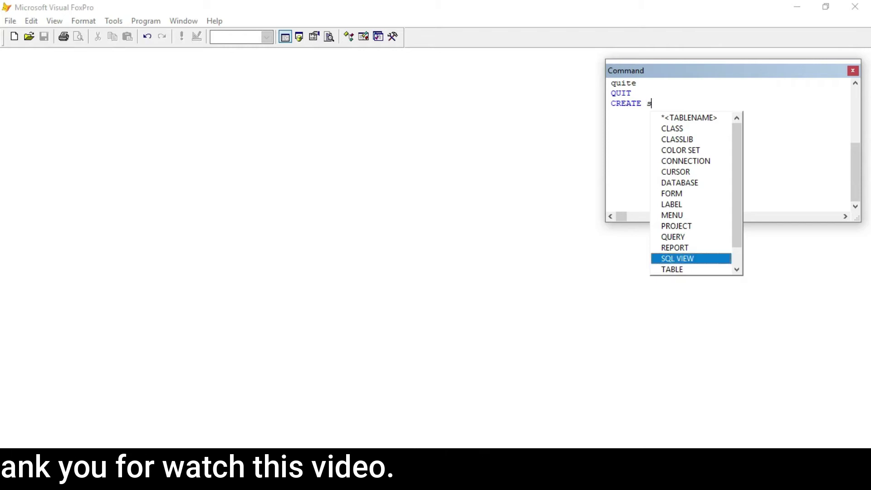
{"action": "type", "text": "tudent"}
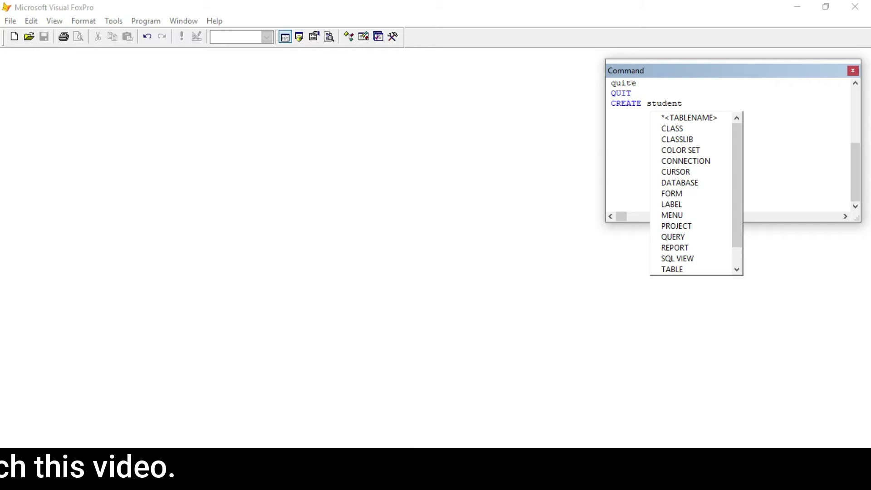
{"action": "key", "text": "Return"}
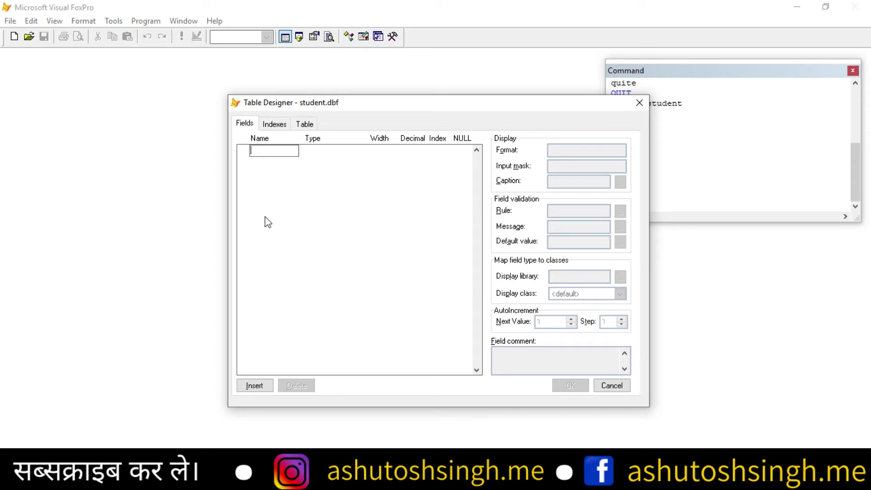
- Define the table's first field as name, a Character field with a width of 60
{"action": "left_click", "coordinate": [257, 148]}
{"action": "type", "text": "na"}
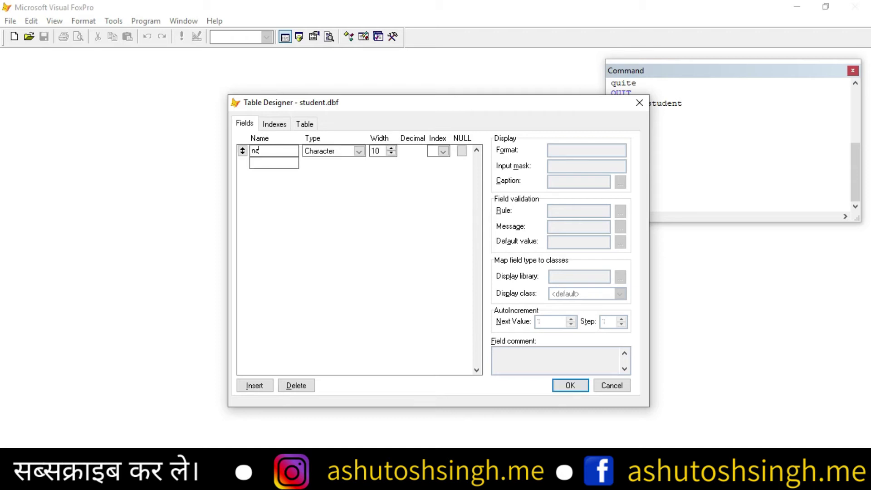
{"action": "type", "text": "me"}
{"action": "left_click", "coordinate": [383, 151]}
{"action": "key", "text": "BackSpace"}
{"action": "key", "text": "BackSpace"}
{"action": "type", "text": "60"}
- Add a second Character field named class with a width of 15
{"action": "left_click", "coordinate": [265, 163]}
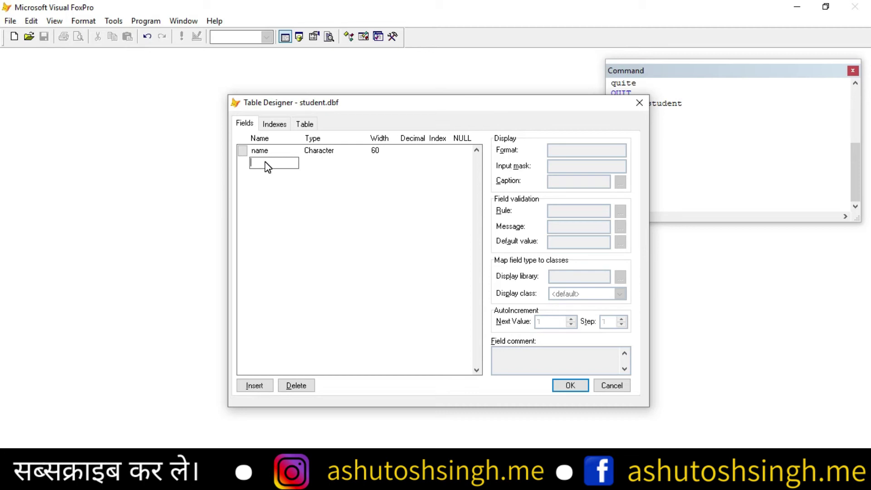
{"action": "type", "text": "class"}
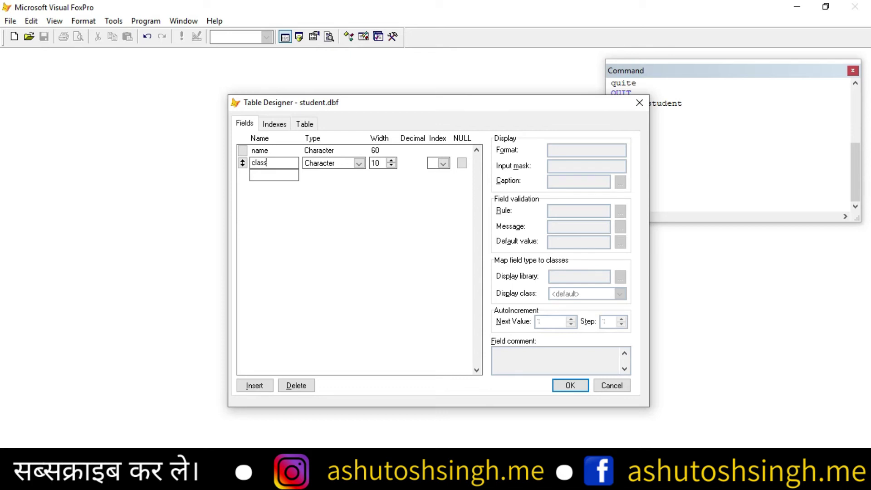
{"action": "left_click", "coordinate": [381, 163]}
{"action": "key", "text": "BackSpace"}
{"action": "type", "text": "5"}
- Add a third field named rall_no and set its type to Numeric
{"action": "left_click", "coordinate": [274, 175]}
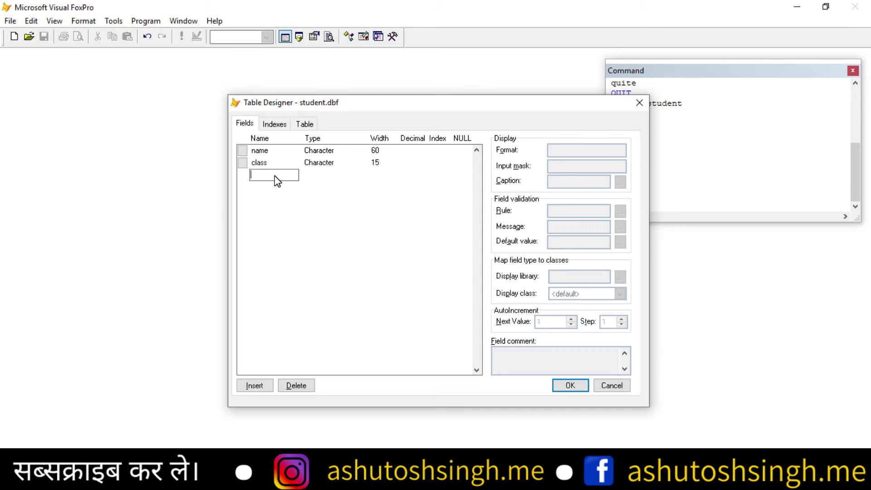
{"action": "type", "text": "ro"}
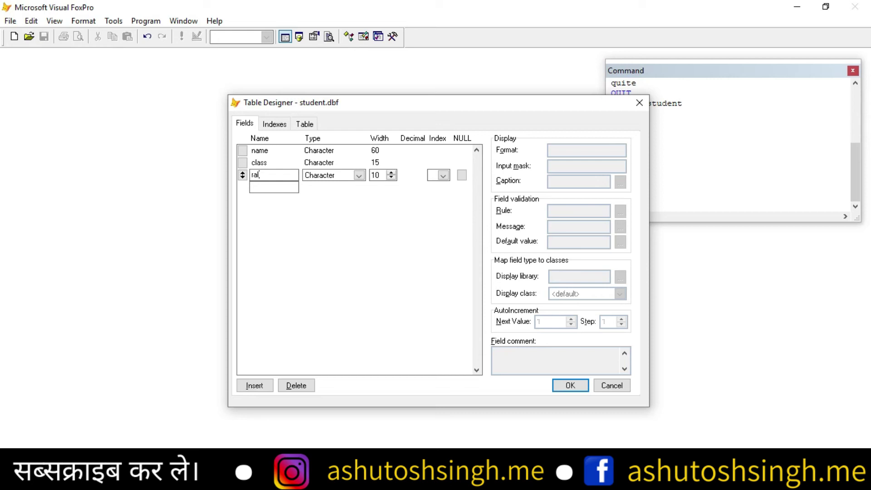
{"action": "type", "text": "l_no"}
{"action": "left_click", "coordinate": [357, 176]}
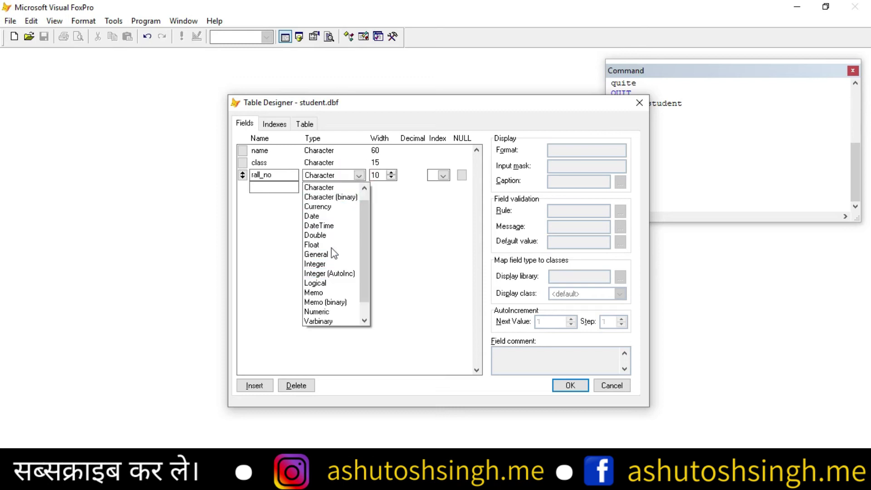
{"action": "left_click", "coordinate": [323, 313]}
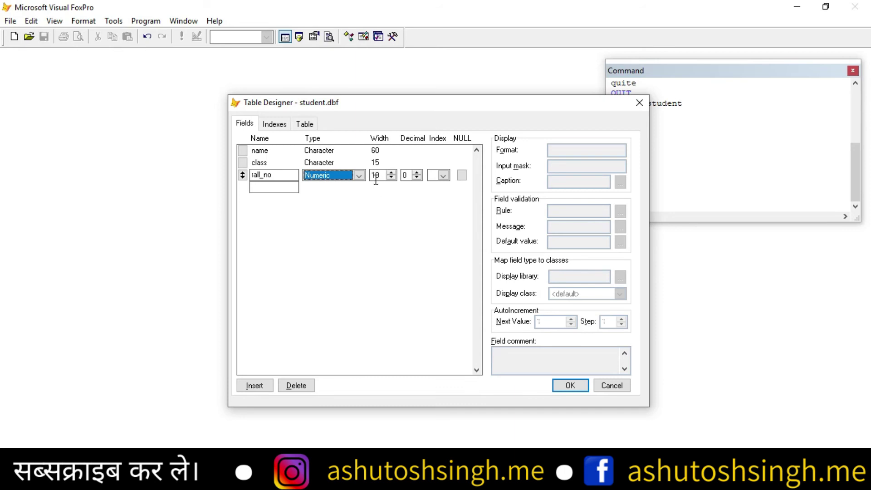
- Add a fourth field named dob and set its type to Date
{"action": "left_click", "coordinate": [271, 188]}
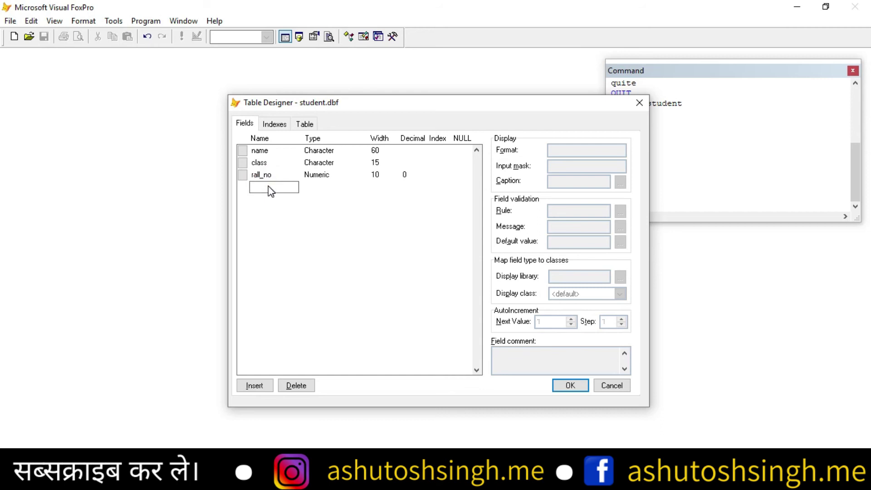
{"action": "type", "text": "dc"}
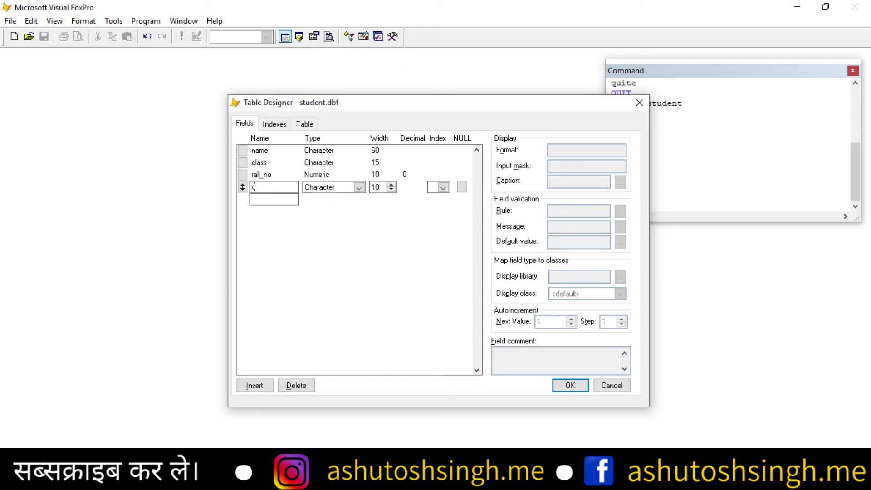
{"action": "type", "text": "b"}
{"action": "left_click", "coordinate": [359, 187]}
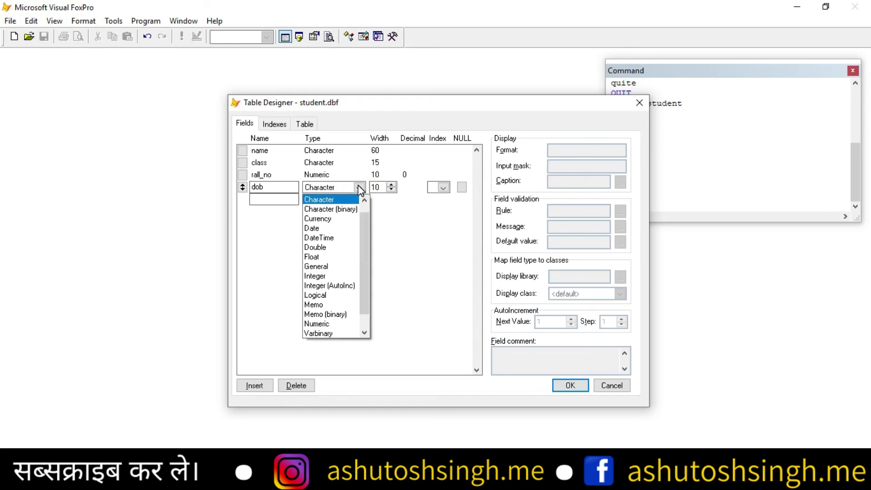
{"action": "left_click", "coordinate": [338, 228]}
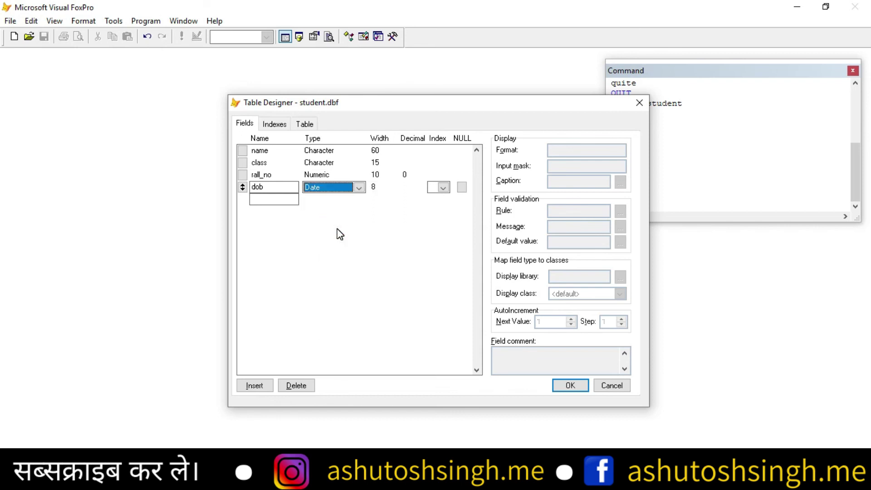
{"action": "left_click", "coordinate": [378, 186]}
{"action": "left_click", "coordinate": [376, 188]}
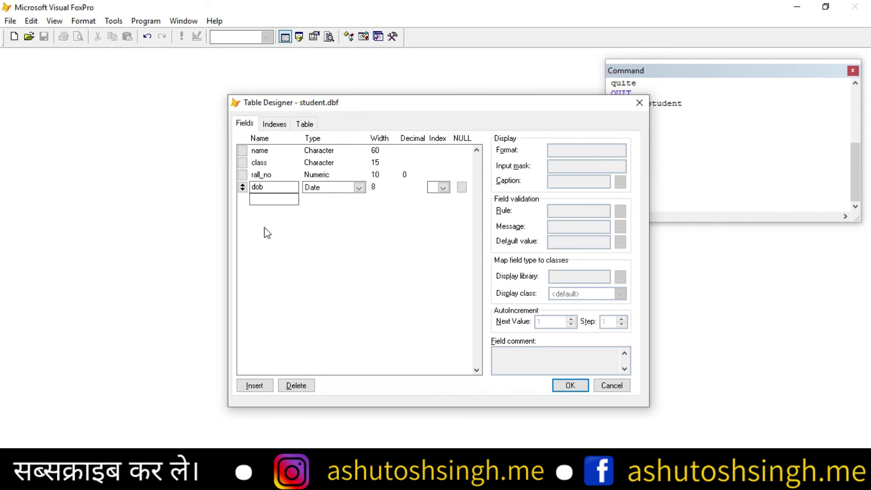
- Add a fifth field named section with the default Character type and width, and accept the student table's structure
{"action": "left_click", "coordinate": [260, 199]}
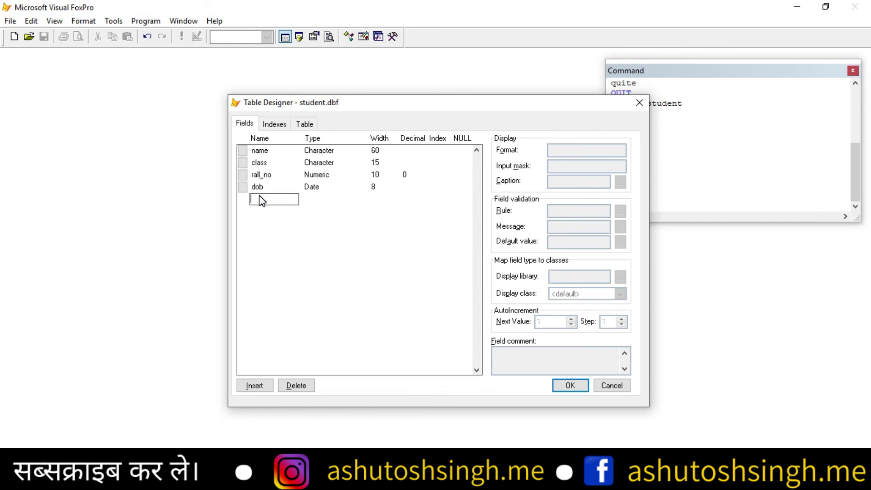
{"action": "type", "text": "section"}
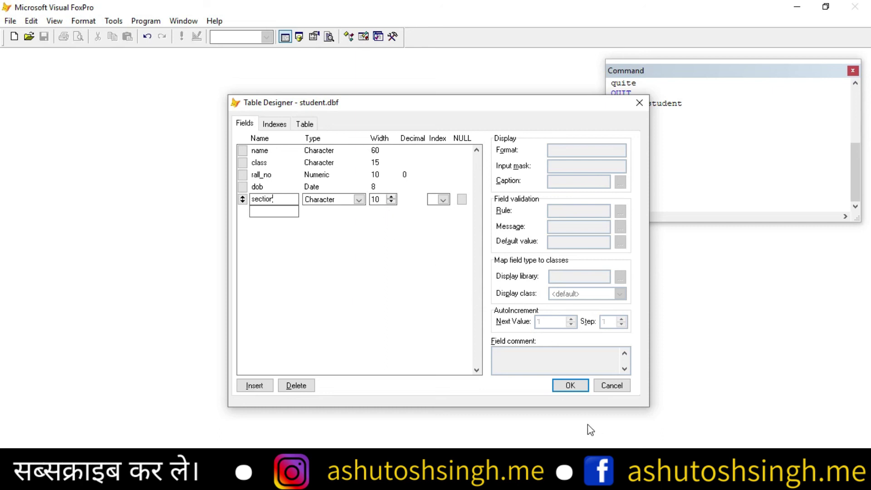
{"action": "left_click", "coordinate": [571, 386]}
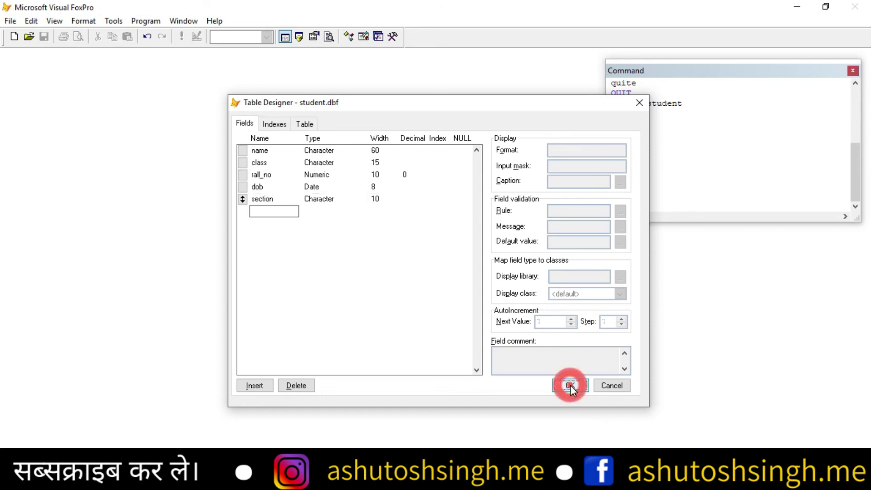